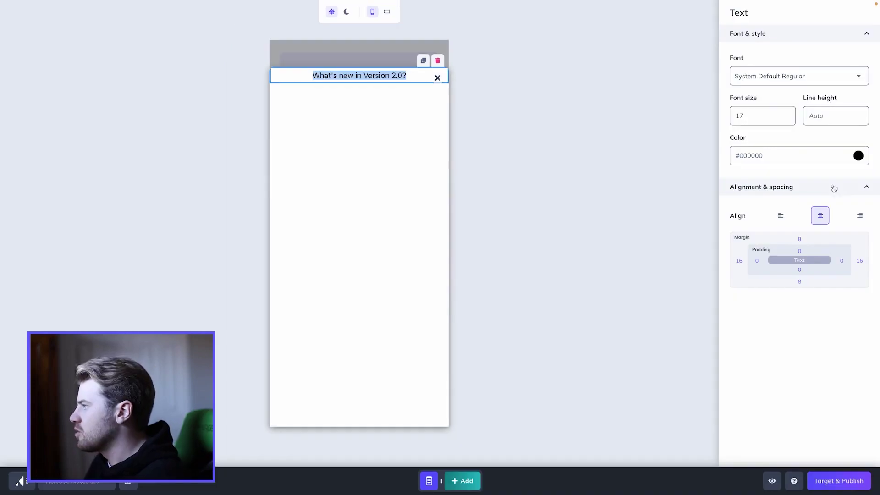
# - Style the "What's new in Version 2.0?" title in System Default Bold, size 24, with a top margin of 56 and a larger bottom margin
pyautogui.doubleClick(770, 117)
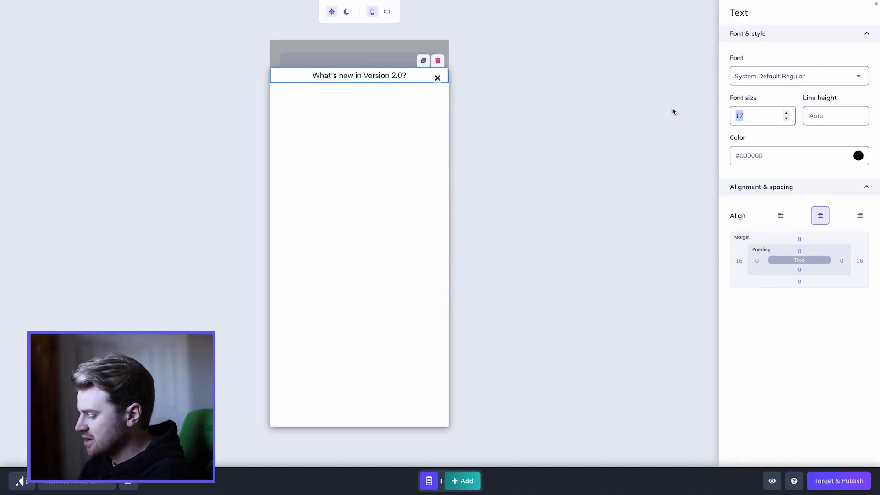
pyautogui.write('24')
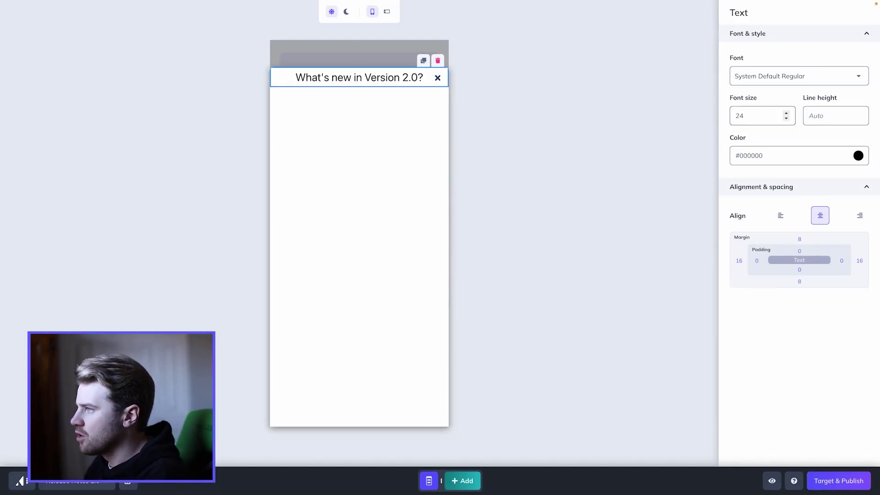
pyautogui.click(824, 81)
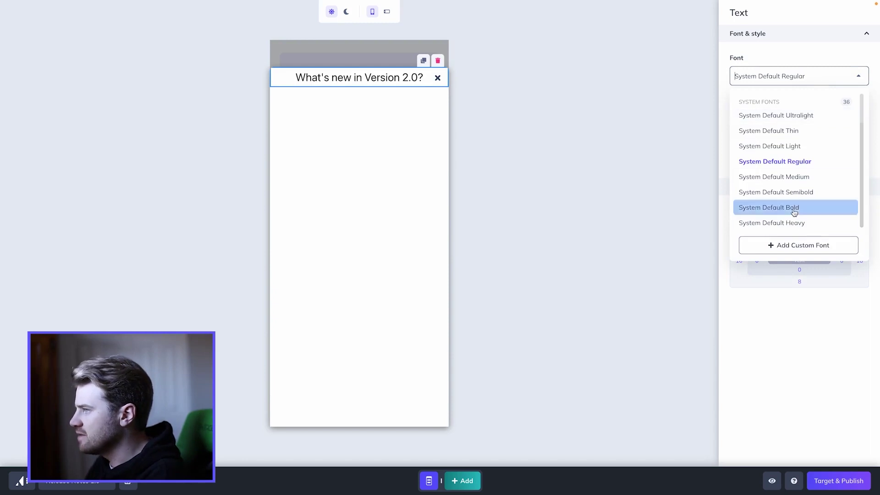
pyautogui.press('Escape')
pyautogui.click(803, 240)
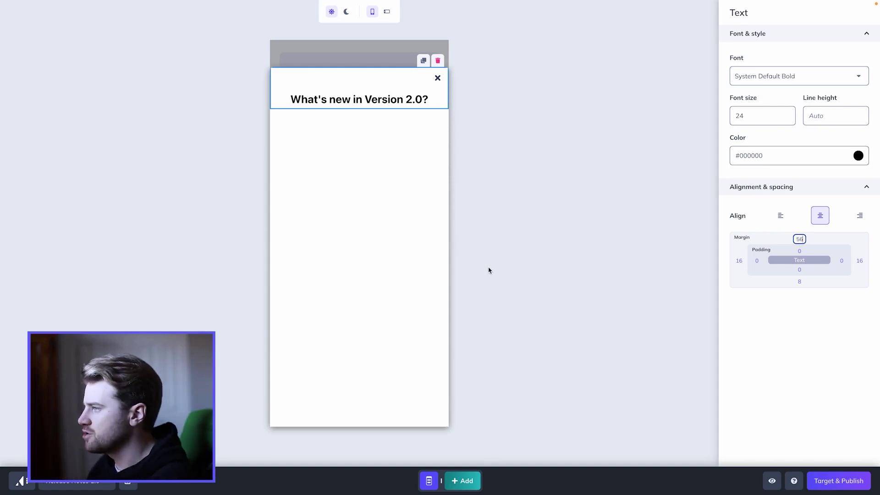
pyautogui.click(800, 282)
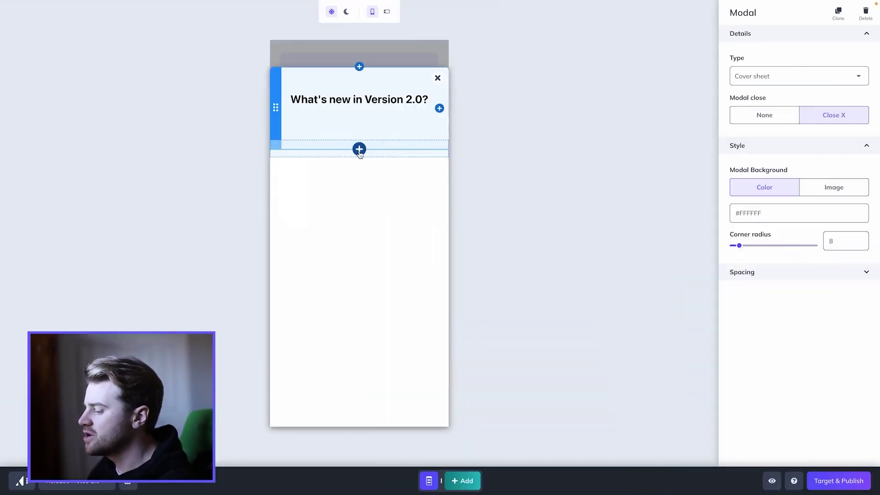
# - Add an Icon w/ text block below the "What's new in Version 2.0?" title
pyautogui.click(359, 150)
pyautogui.click(445, 205)
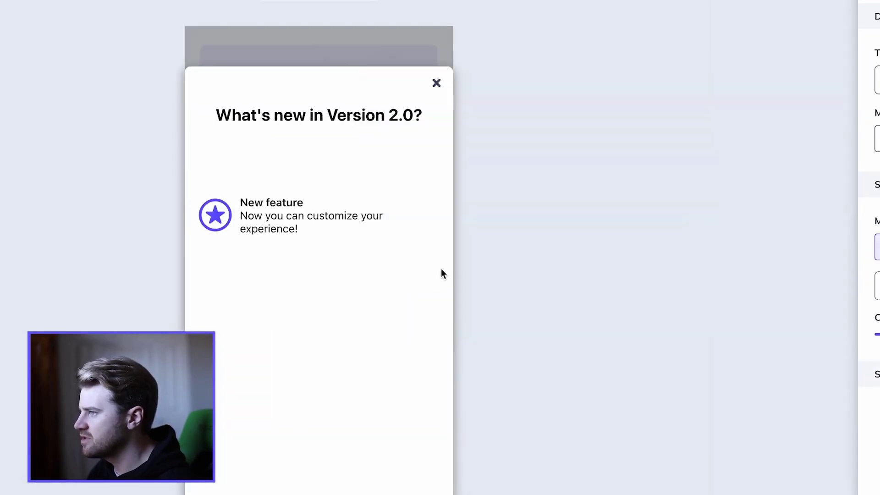
pyautogui.doubleClick(397, 228)
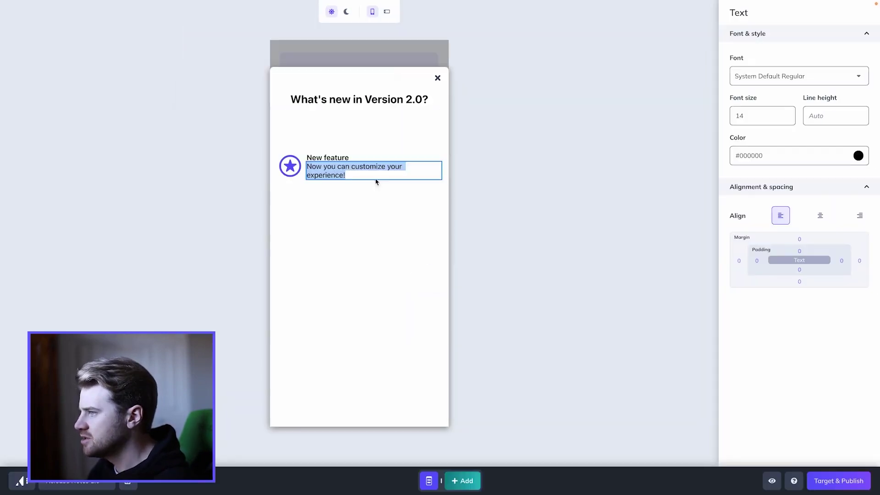
# - Set the left and right padding of the whole icon-with-text block to 24
pyautogui.click(277, 166)
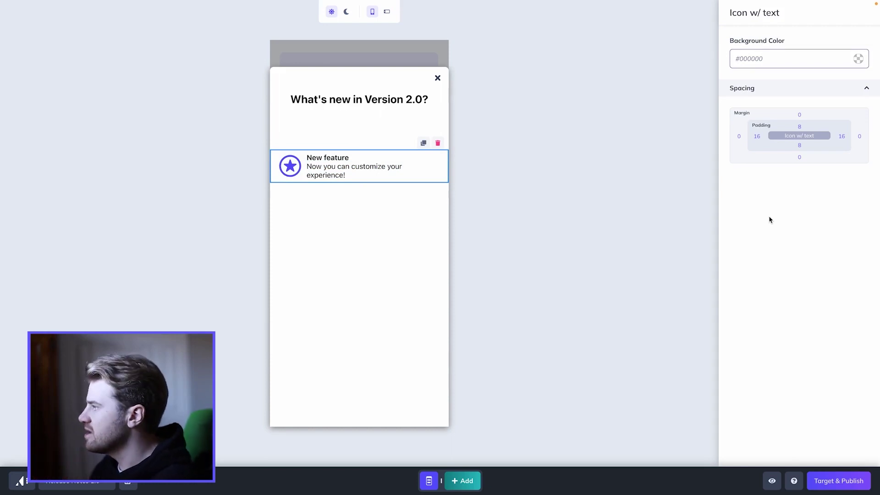
pyautogui.click(758, 137)
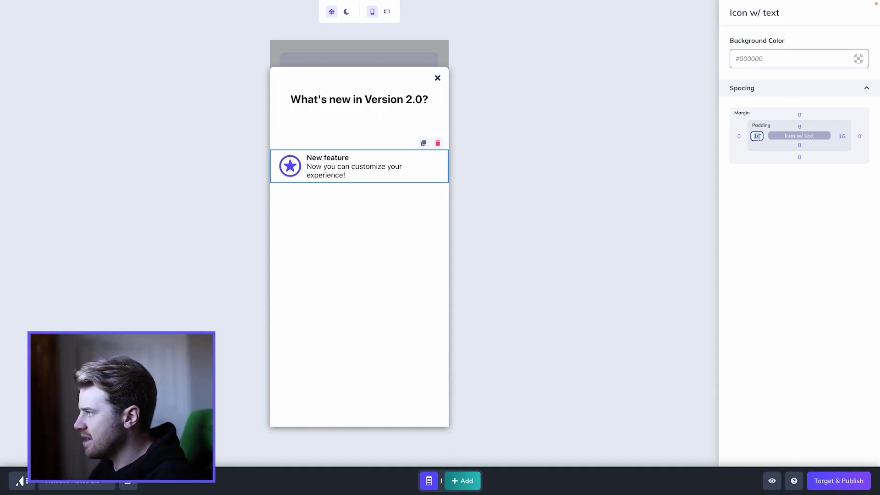
pyautogui.write('24')
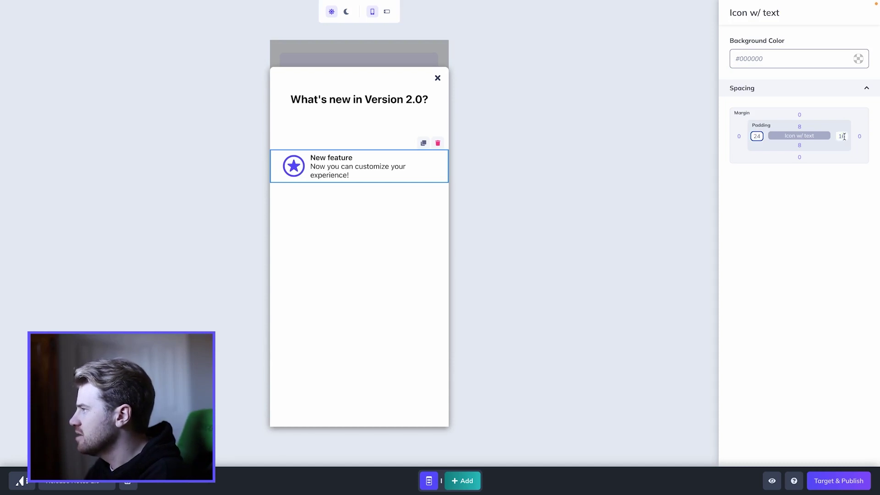
pyautogui.click(842, 136)
pyautogui.write('24')
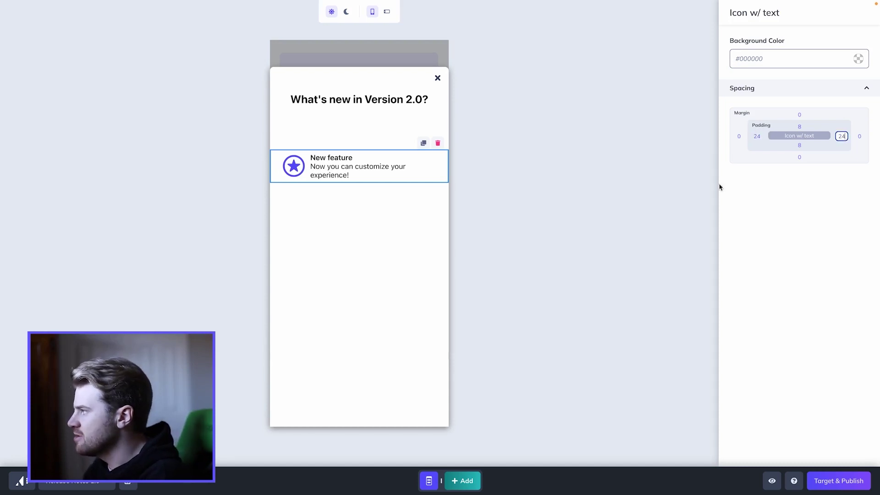
pyautogui.click(413, 202)
# - Set the right margin of the star icon in the feature block to 16
pyautogui.click(294, 166)
pyautogui.click(294, 166)
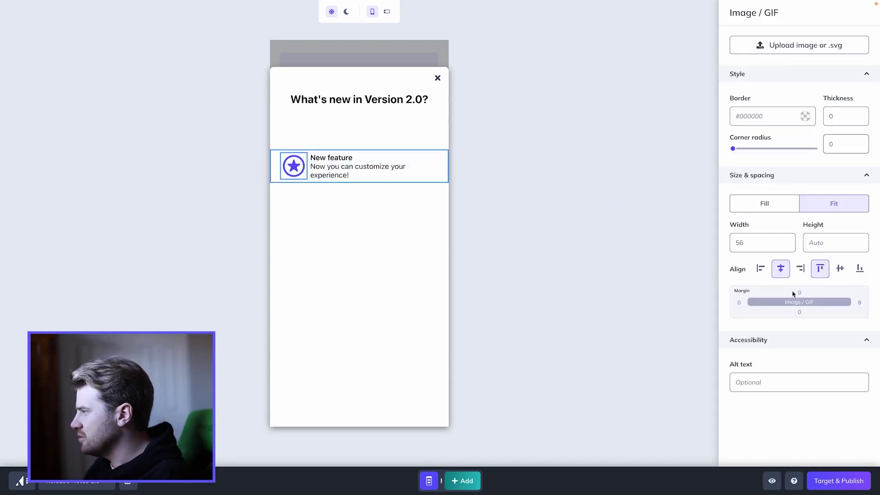
pyautogui.click(860, 303)
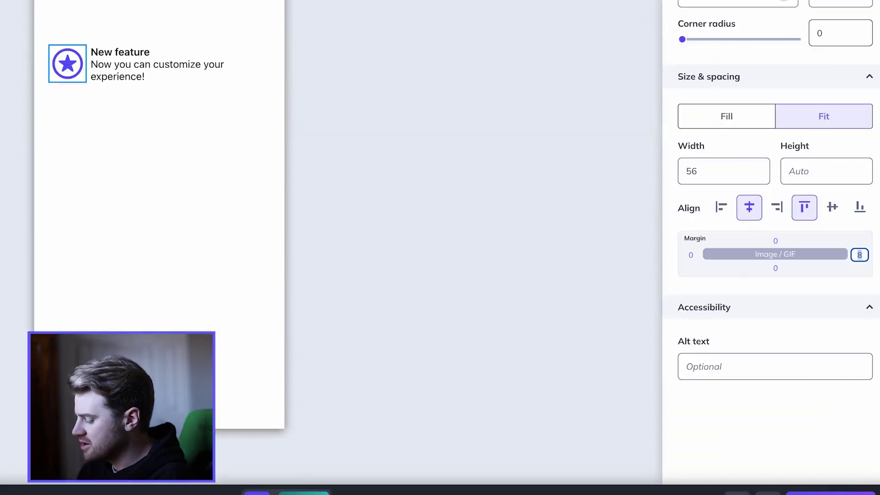
pyautogui.write('16')
pyautogui.click(399, 233)
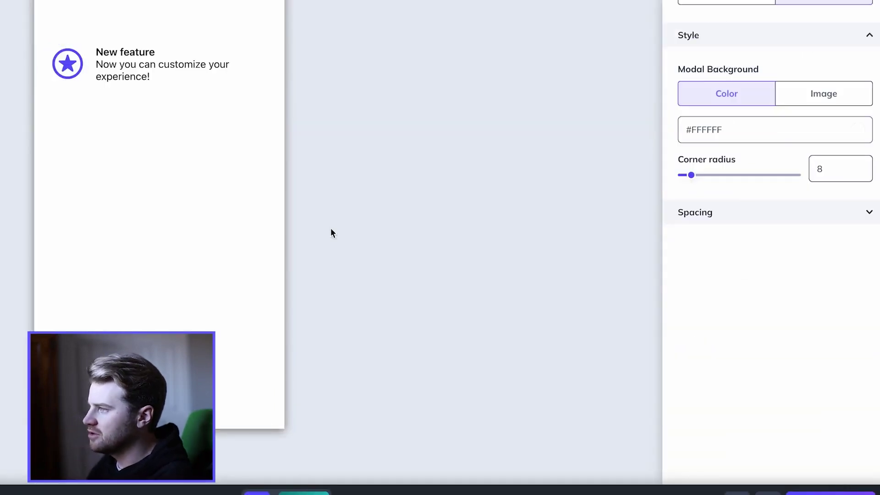
# - Replace the star icon in the feature block with the image file 0_slack.svg
pyautogui.click(119, 91)
pyautogui.click(67, 64)
pyautogui.click(67, 63)
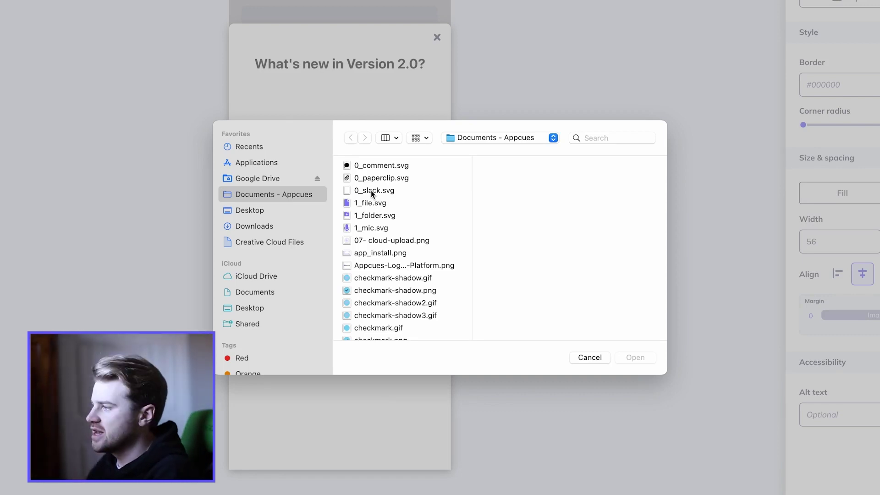
pyautogui.click(373, 192)
pyautogui.click(647, 359)
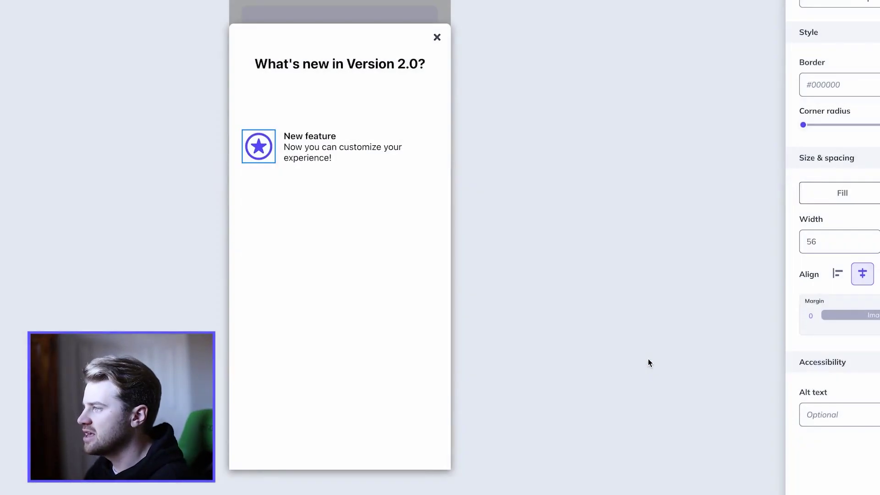
# - Change the feature heading to "Slack integration" and its description to "Never miss an alert, no matter where you are"
pyautogui.tripleClick(310, 136)
pyautogui.write('Slack integratio')
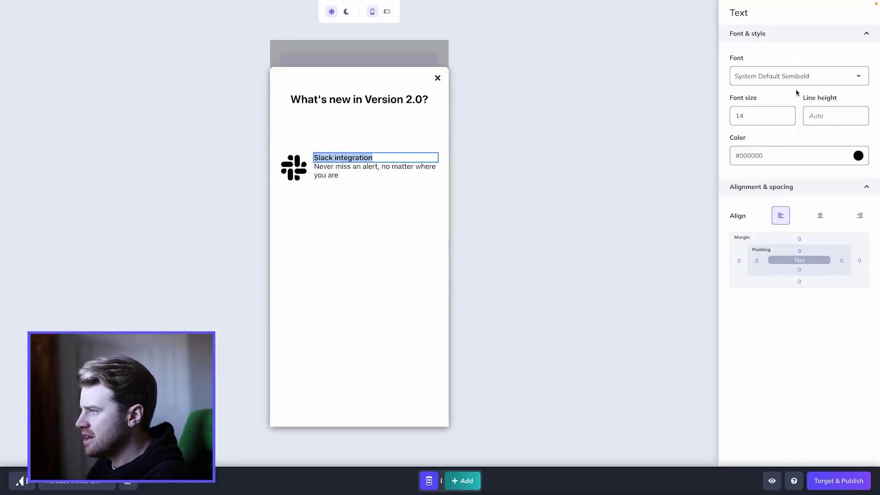
# - Set the "Slack integration" heading to System Default Bold and increase its bottom margin to separate it from the description
pyautogui.click(799, 78)
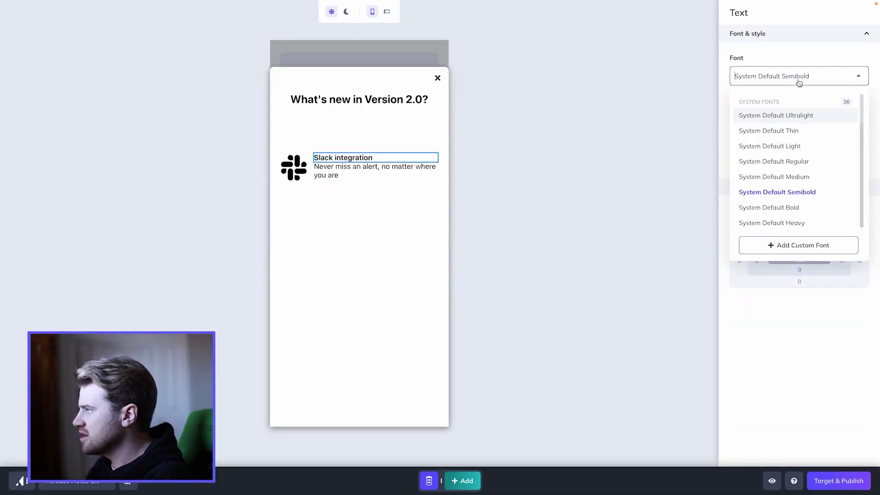
pyautogui.click(778, 209)
pyautogui.click(801, 282)
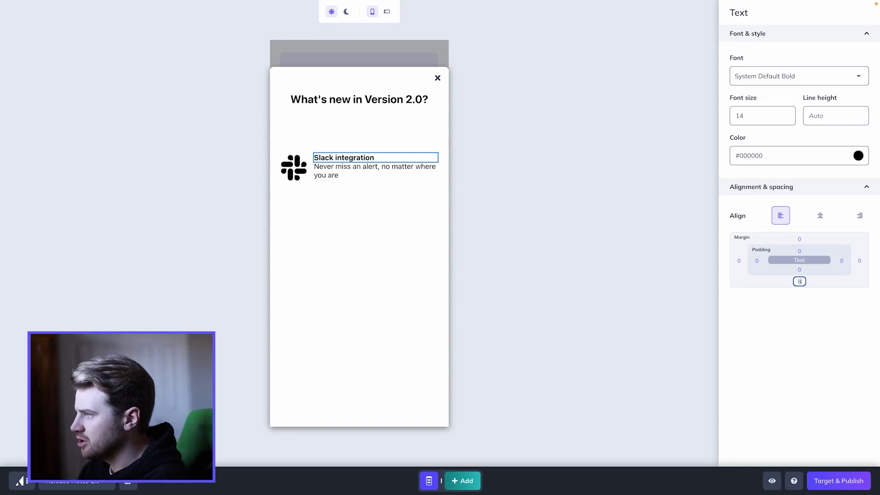
pyautogui.click(527, 173)
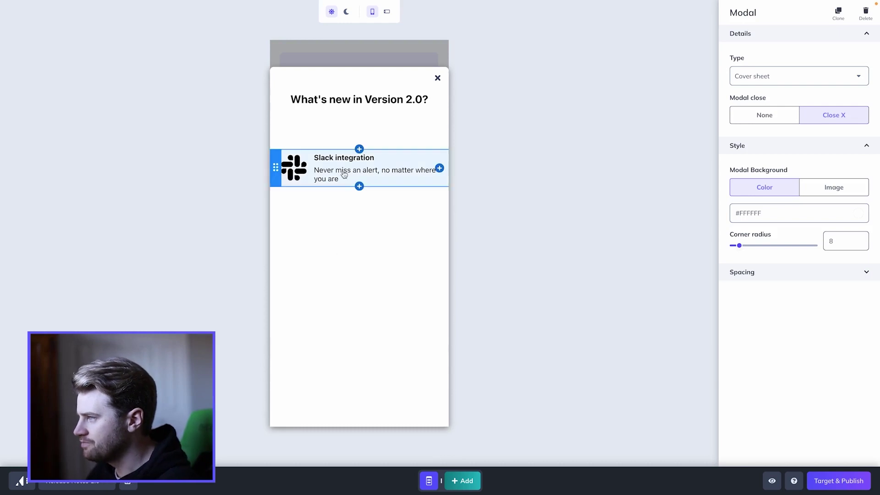
# - Duplicate the entire "Slack integration" block twice to make three stacked feature rows
pyautogui.click(407, 157)
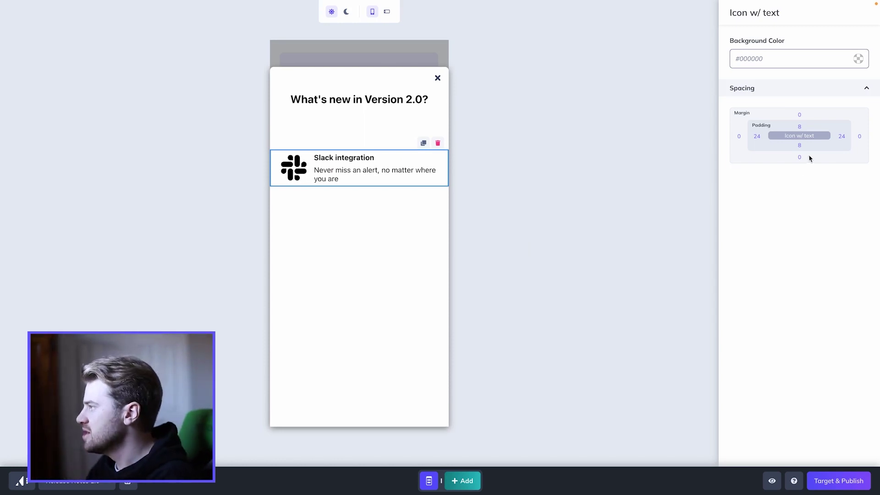
pyautogui.click(424, 143)
pyautogui.click(401, 197)
pyautogui.click(423, 183)
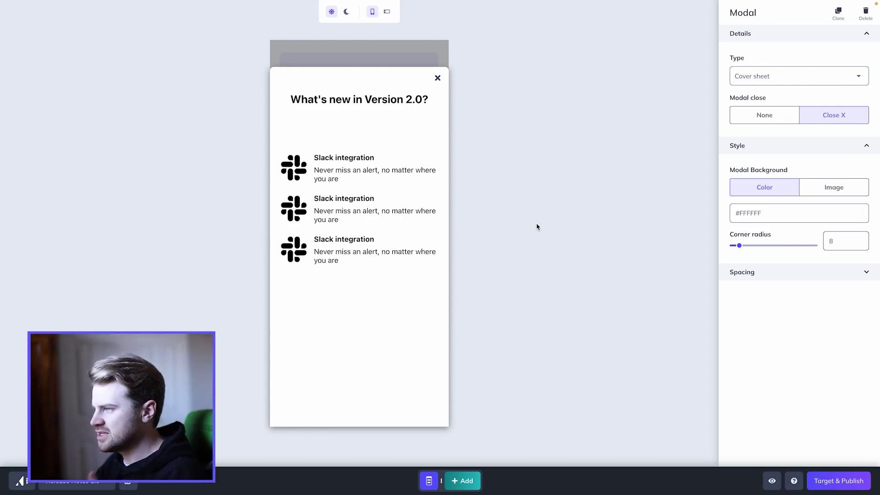
# - Replace the icon in the second feature row with the image file 0_paperclip.svg
pyautogui.click(296, 213)
pyautogui.click(298, 214)
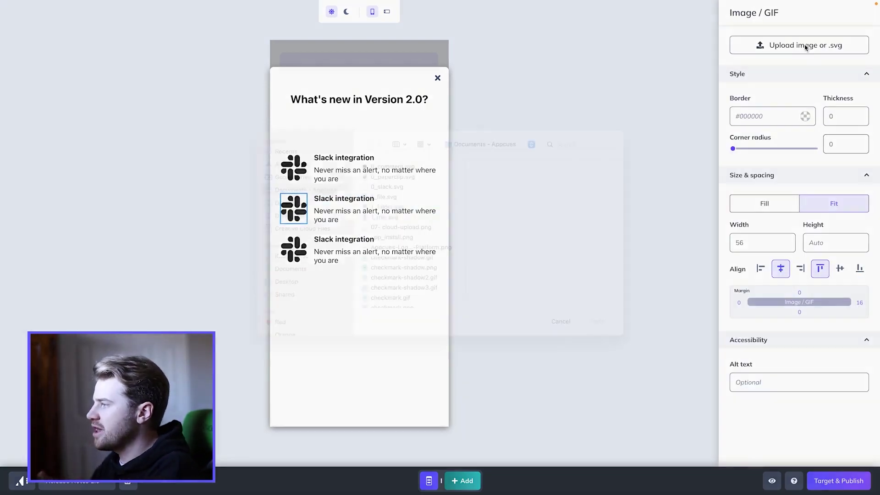
pyautogui.click(808, 45)
pyautogui.click(393, 192)
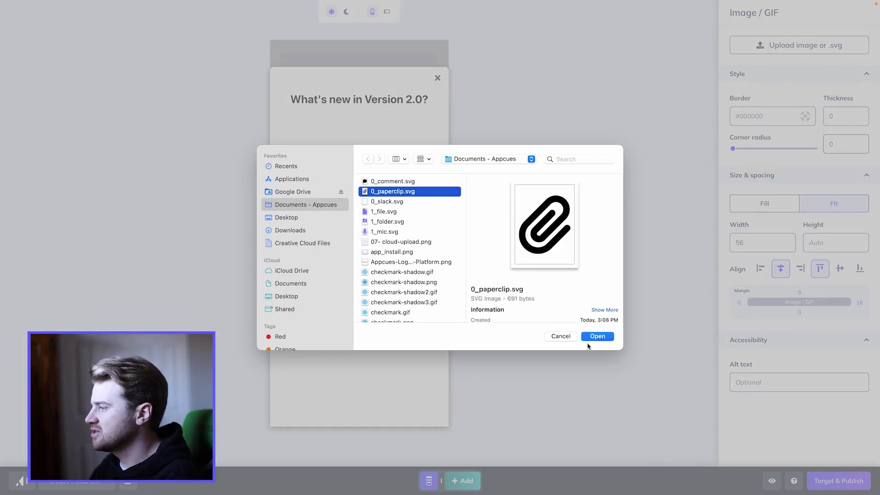
pyautogui.click(596, 337)
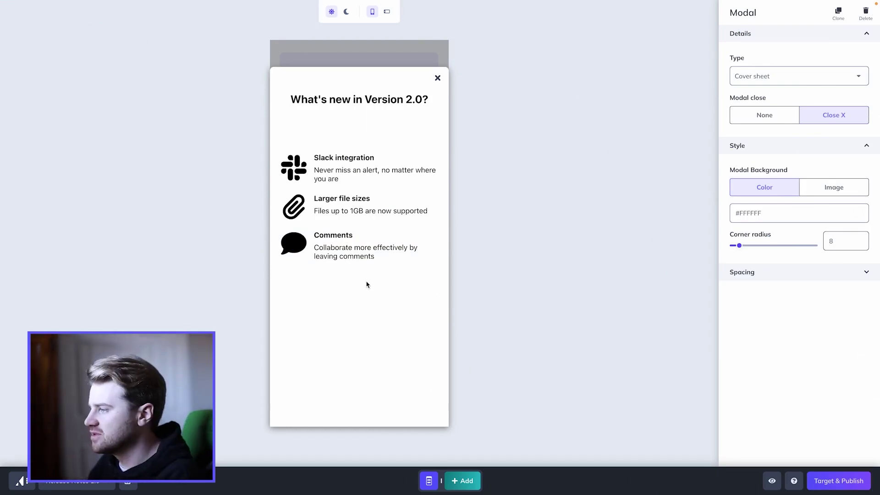
# - Add a button below the "Comments" feature row and label it "Take a tour"
pyautogui.moveTo(360, 266)
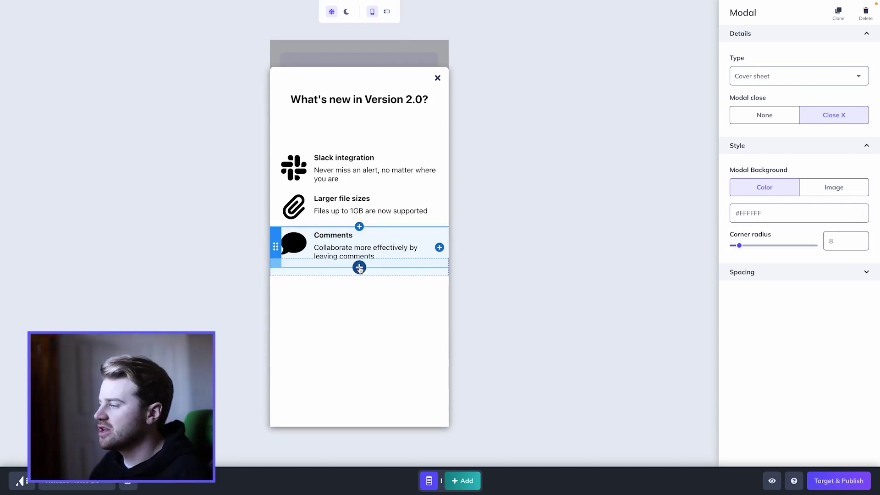
pyautogui.click(359, 268)
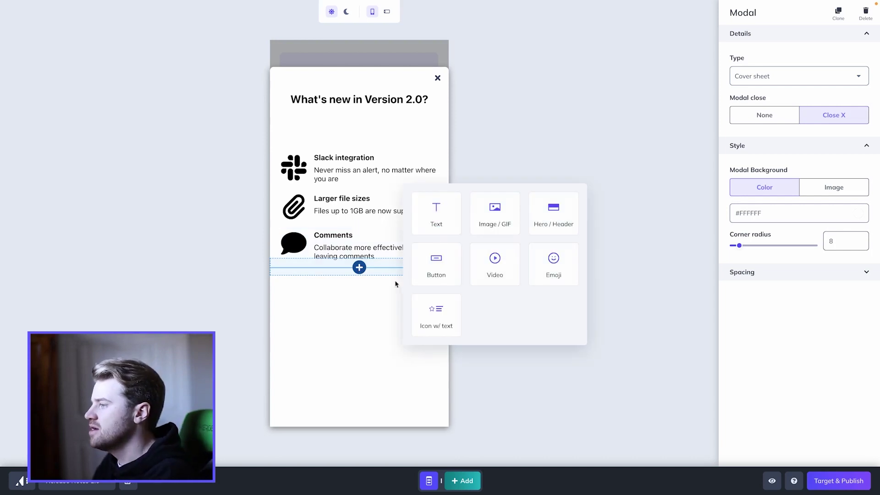
pyautogui.click(427, 263)
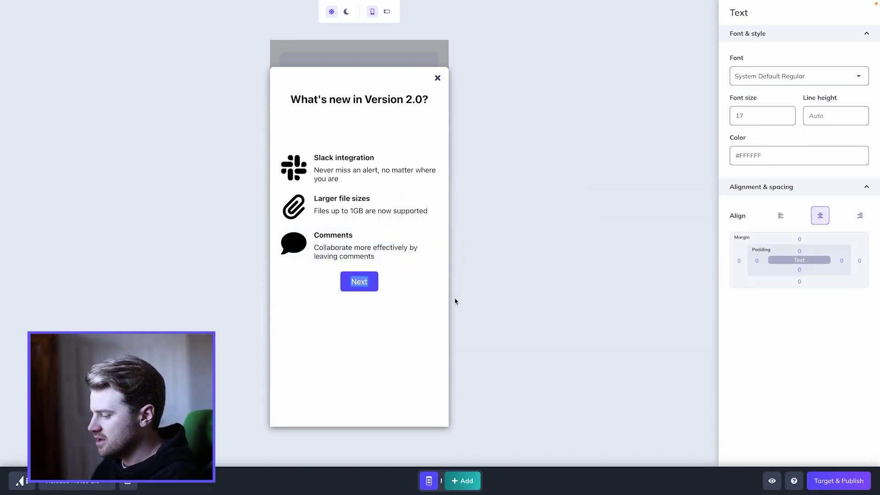
pyautogui.write('Take a tour')
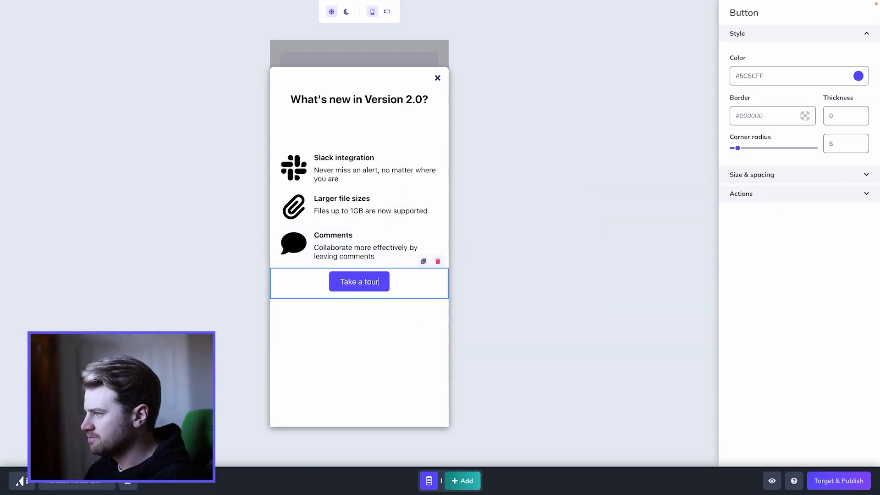
# - Label the second button "Get started" and place it beside the "Take a tour" button in the same row
pyautogui.click(371, 317)
pyautogui.doubleClick(371, 317)
pyautogui.write('Get s')
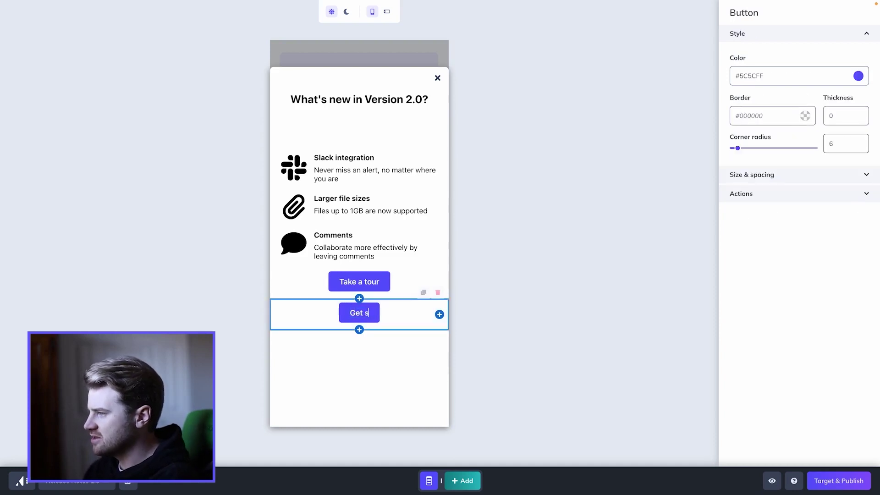
pyautogui.write('tarted')
pyautogui.click(366, 314)
pyautogui.moveTo(379, 316); pyautogui.dragTo(451, 284)
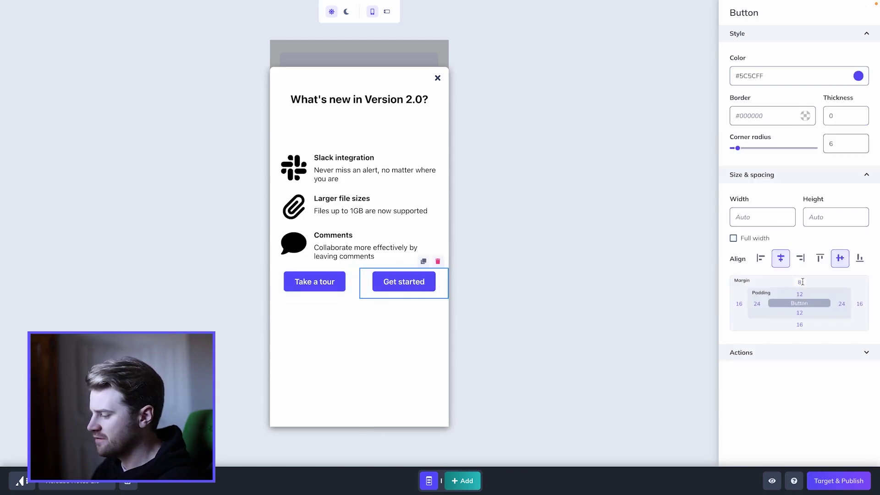
# - Increase the top margin of the "Get started" button to move the button row farther down the modal
pyautogui.click(805, 281)
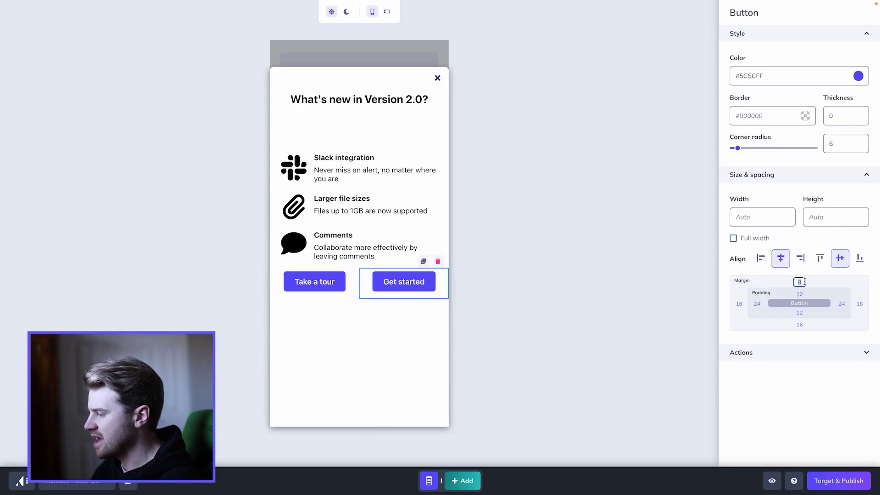
pyautogui.click(504, 291)
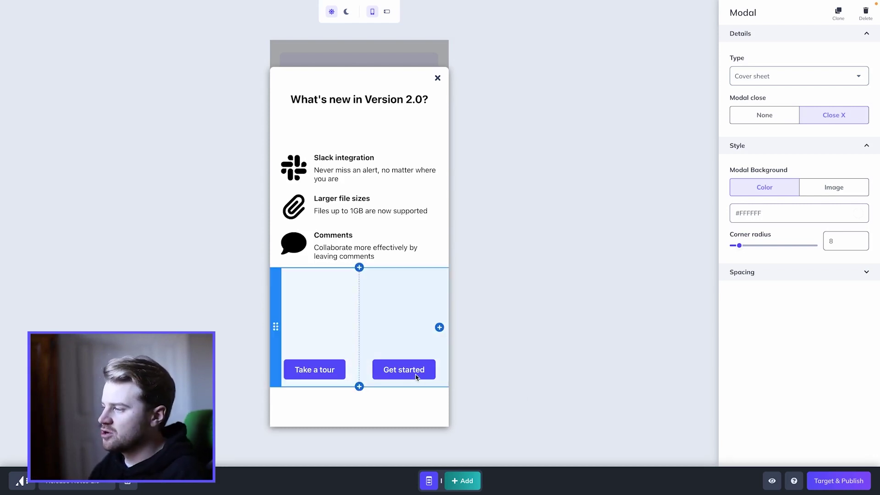
# - Restyle the "Take a tour" button with a #ffffff fill, a purple border and purple label text
pyautogui.click(339, 378)
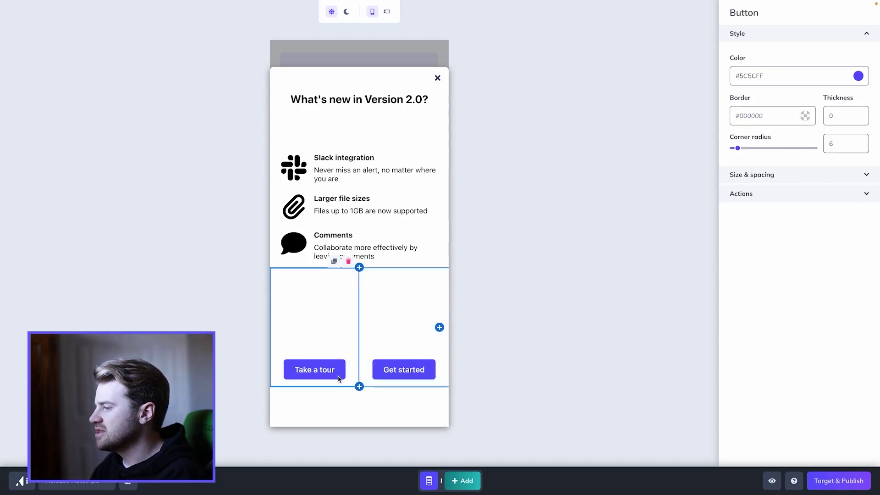
pyautogui.click(857, 76)
pyautogui.click(677, 259)
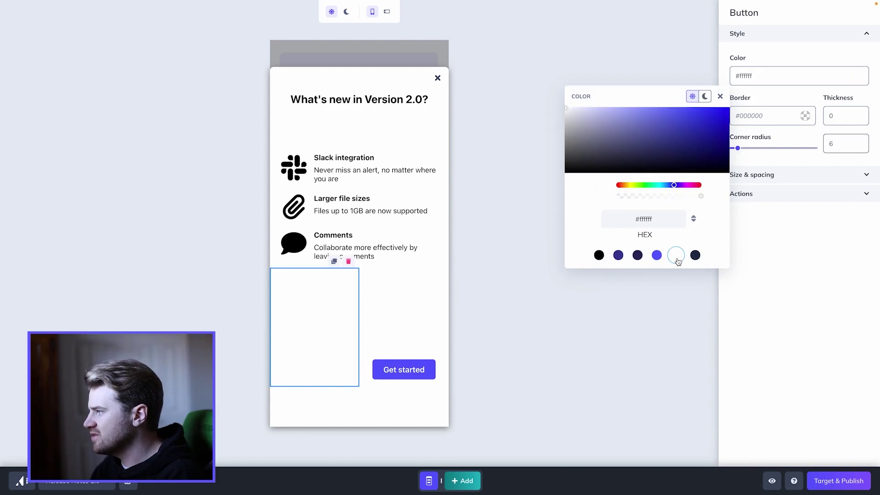
pyautogui.click(621, 289)
pyautogui.click(561, 275)
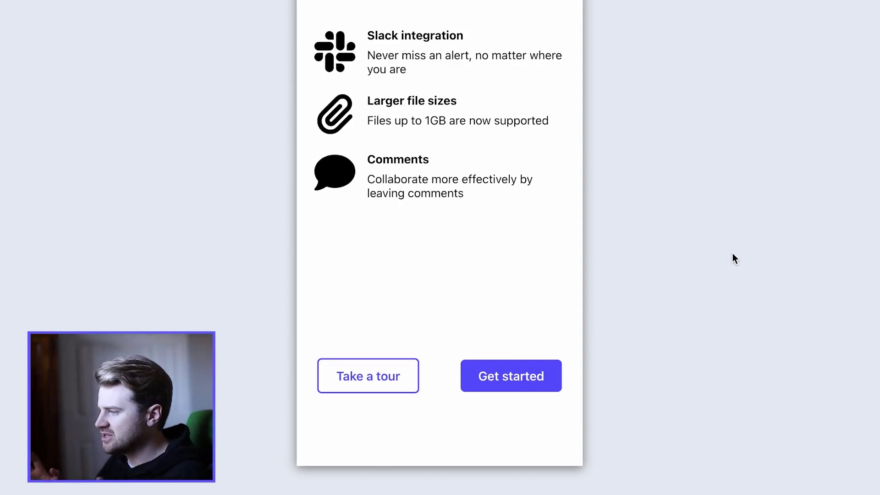
# - Give the "Get started" button a border so its size matches the "Take a tour" button
pyautogui.click(552, 380)
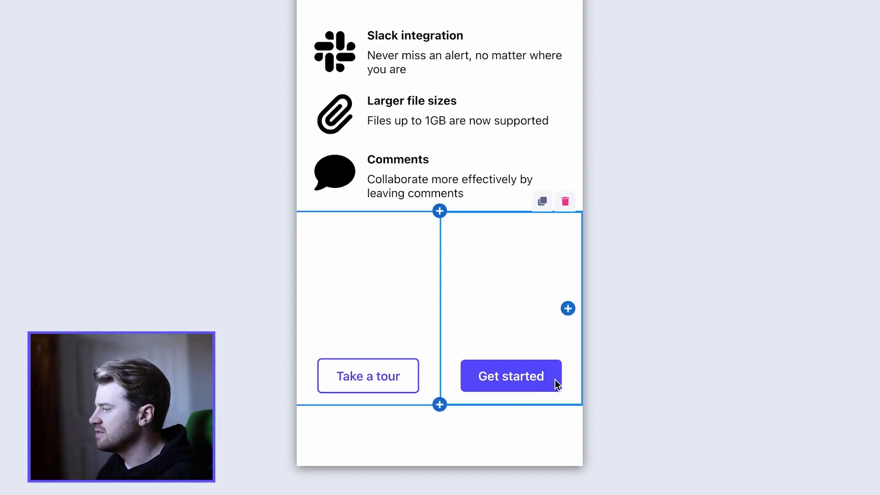
pyautogui.click(555, 379)
# - Use gradient-verylightblue.png as the modal's background image and open the flow's targeting and publishing settings
pyautogui.click(367, 297)
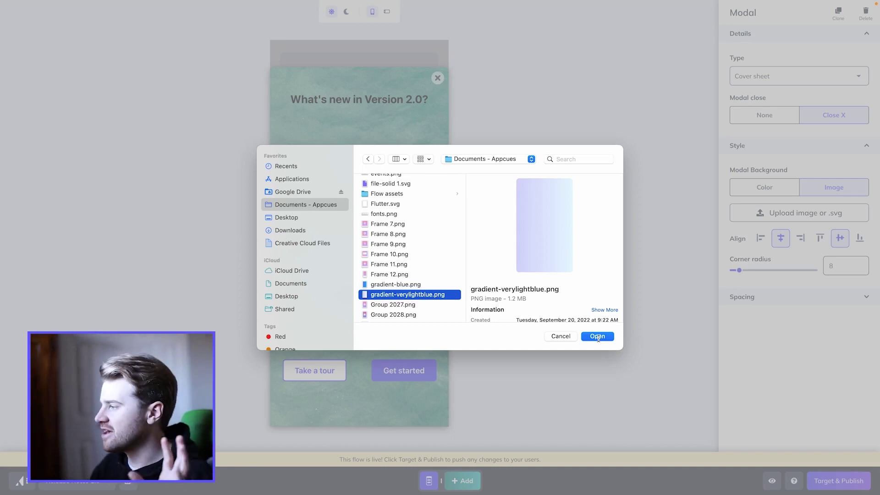
pyautogui.click(598, 337)
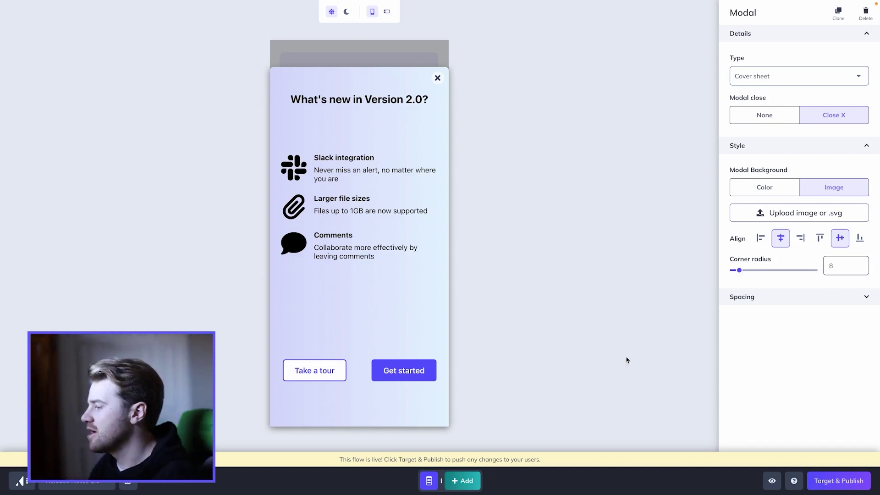
pyautogui.click(839, 486)
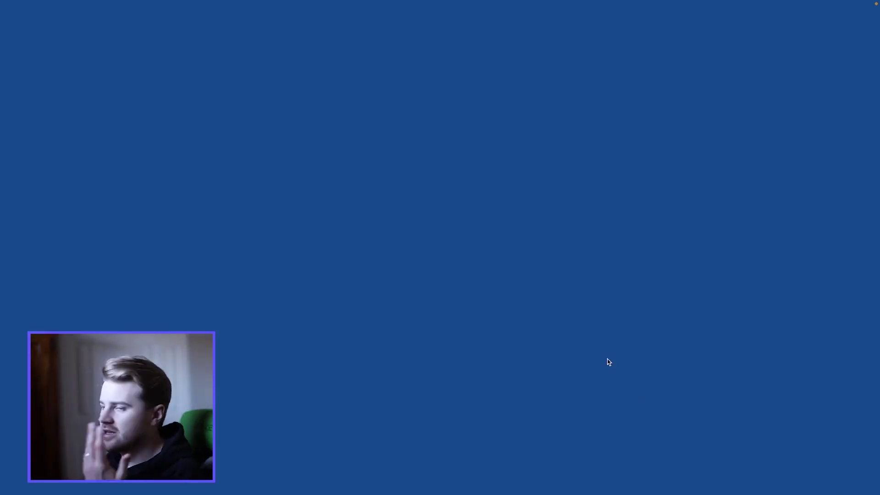